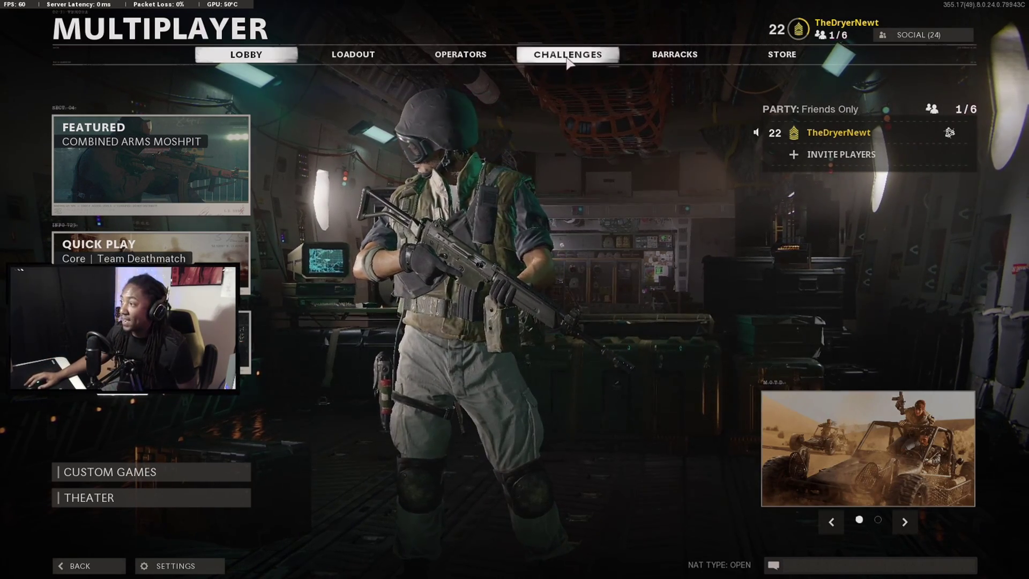
Open the game settings on the Graphics tab, showing Fullscreen mode at 240Hz.
click(177, 566)
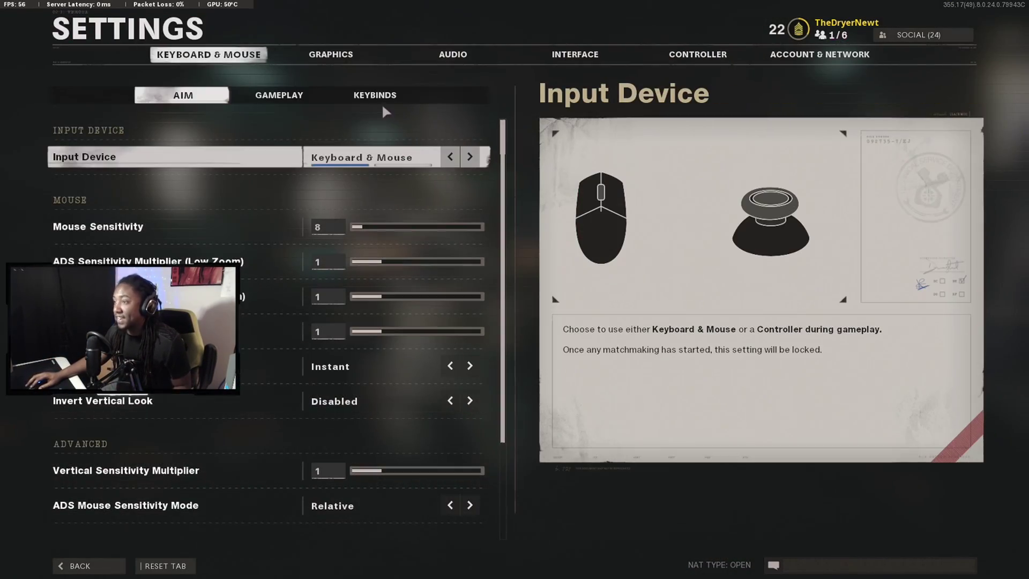
click(384, 51)
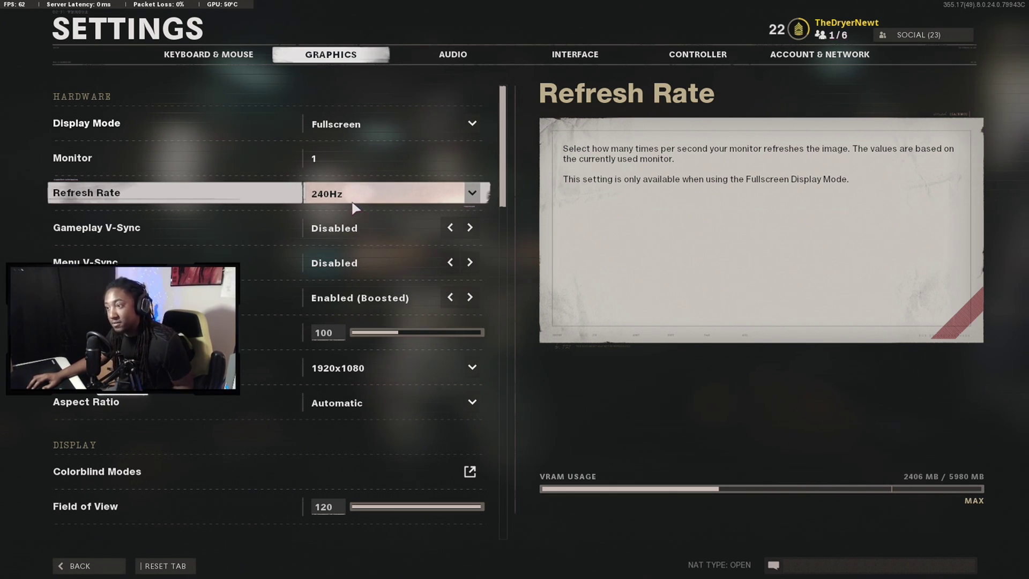
click(349, 202)
scroll(351, 297, down, 3)
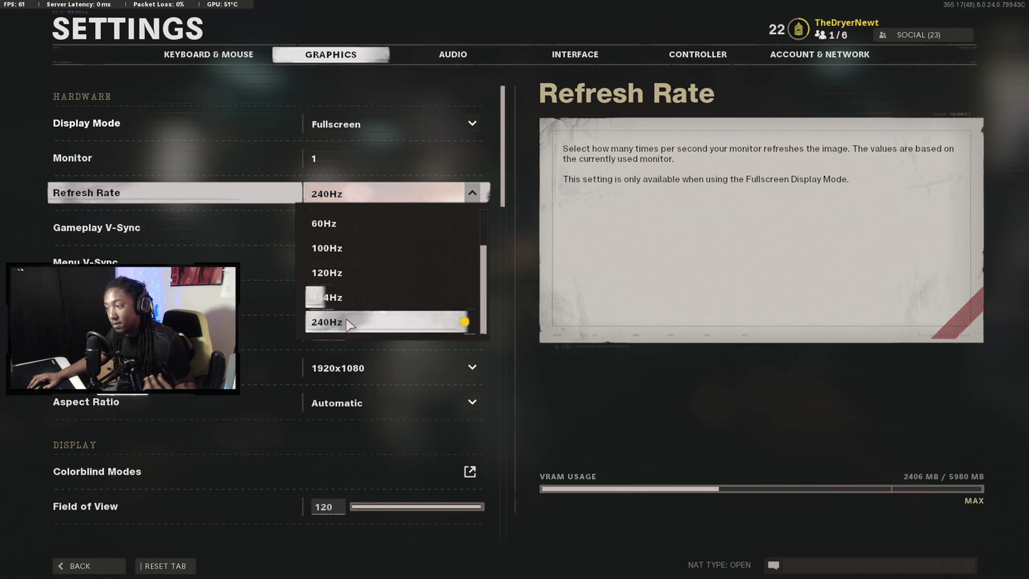
click(252, 298)
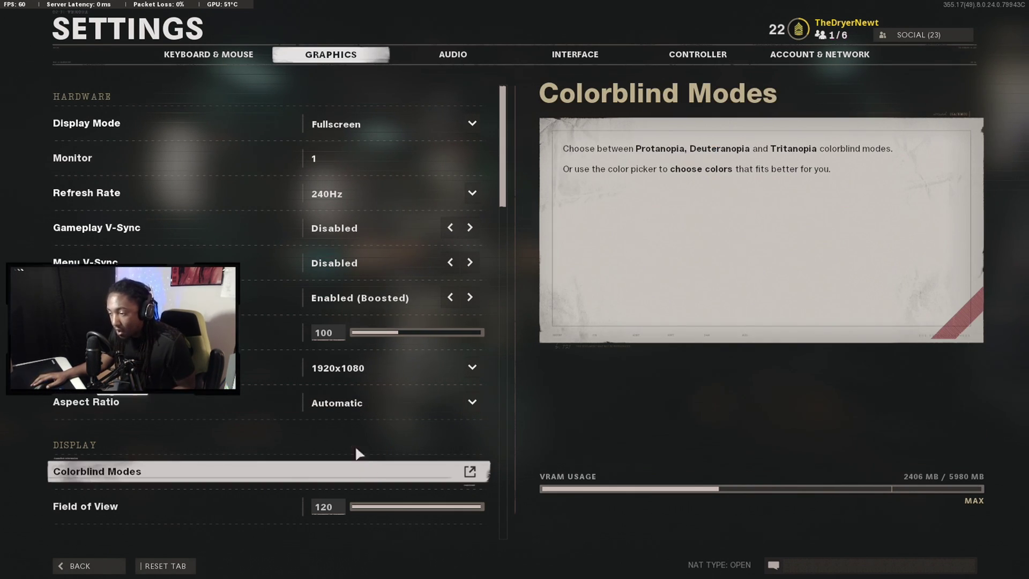
scroll(343, 480, down, 2)
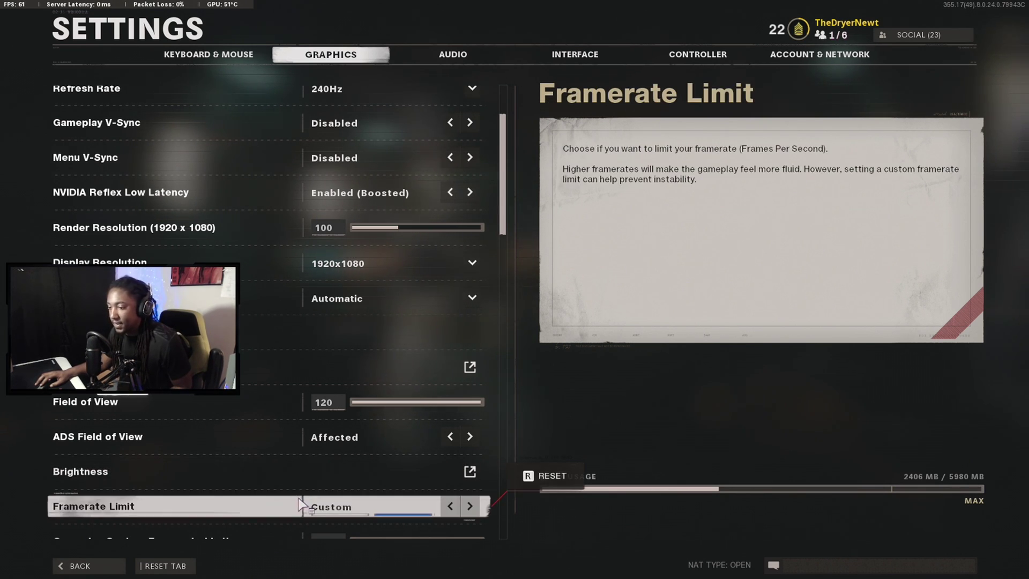
scroll(303, 512, down, 2)
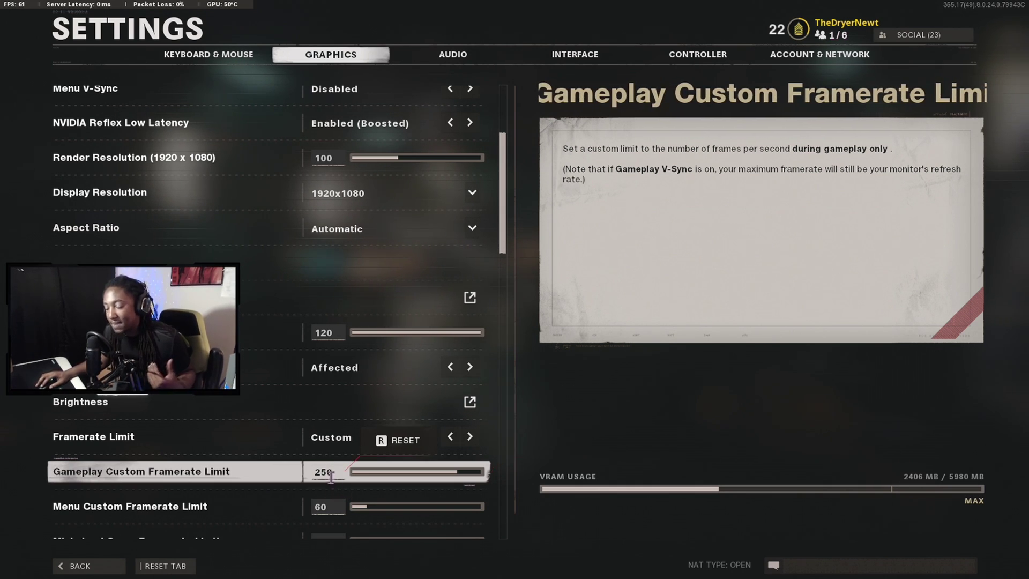
scroll(340, 477, down, 1)
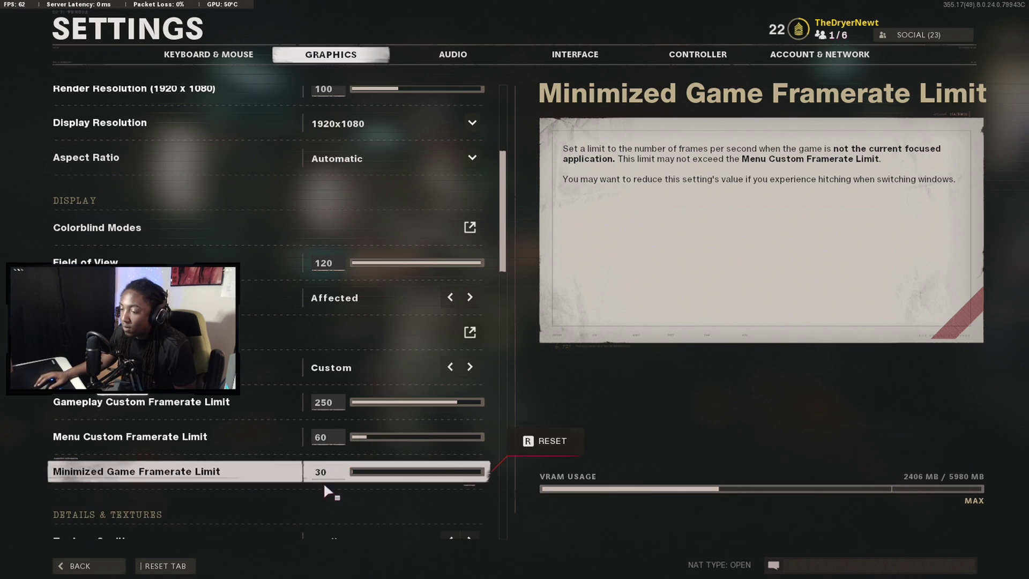
scroll(323, 477, down, 5)
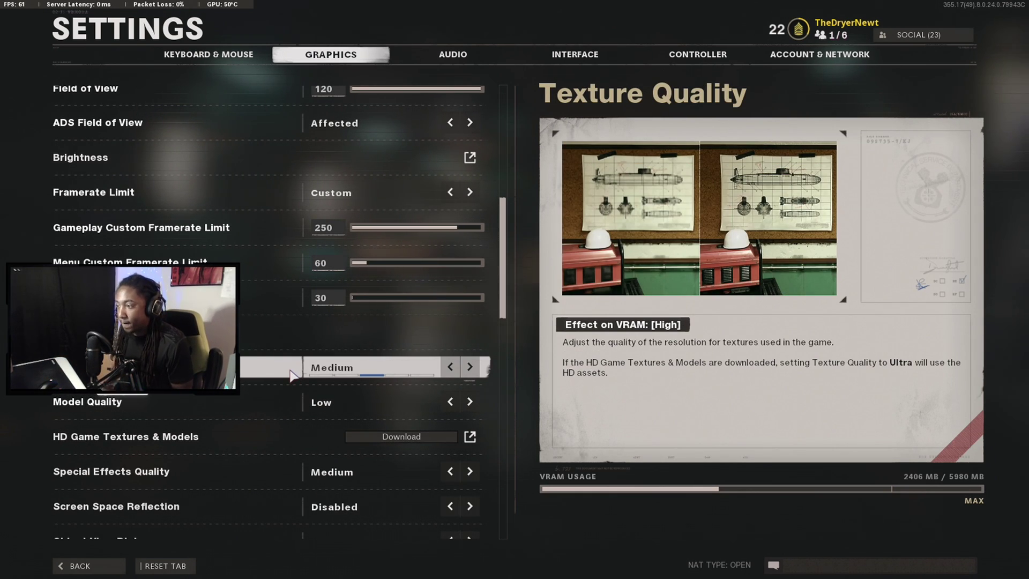
click(451, 367)
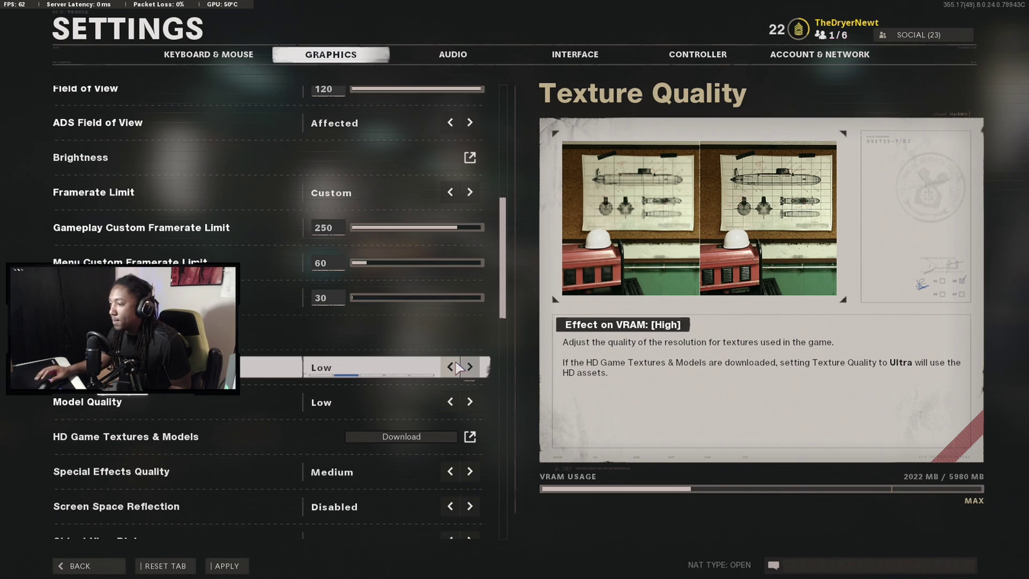
click(451, 366)
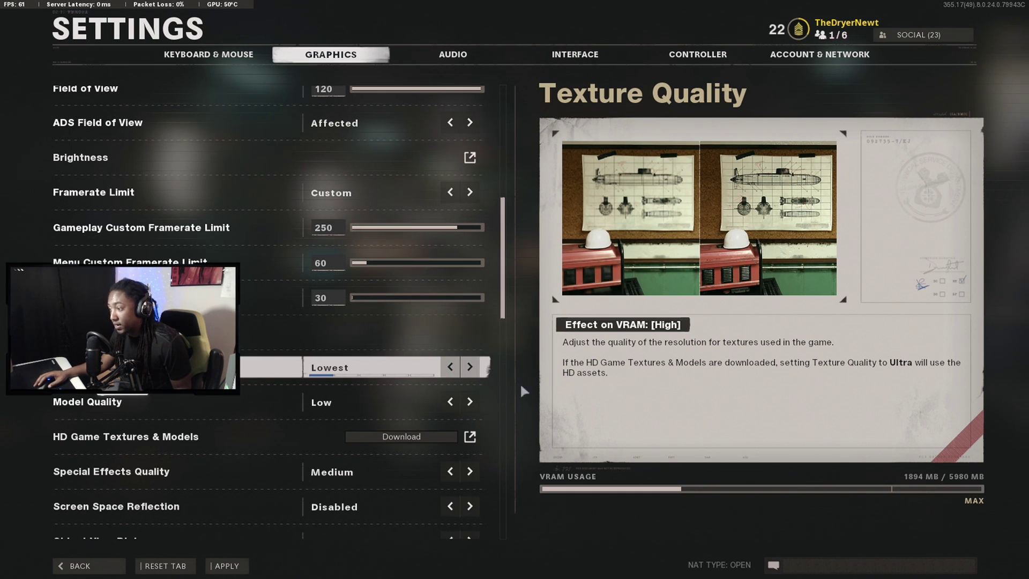
click(470, 367)
click(470, 368)
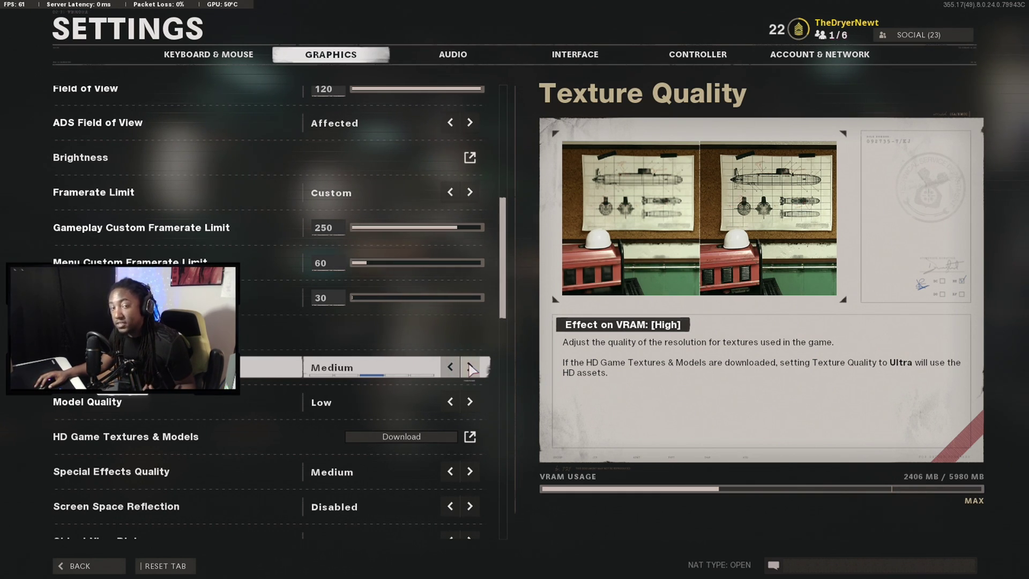
click(450, 366)
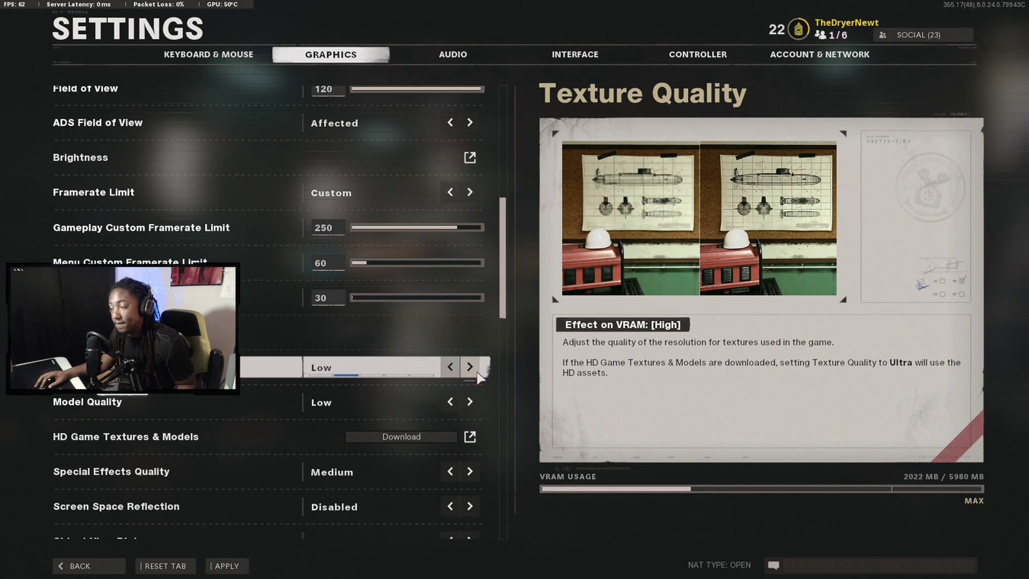
click(476, 376)
click(476, 375)
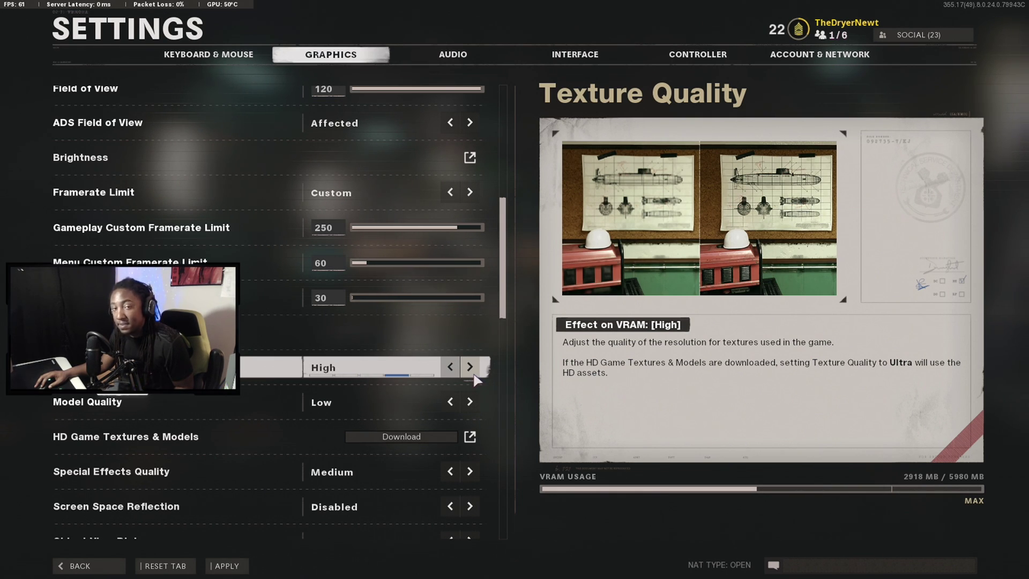
click(450, 366)
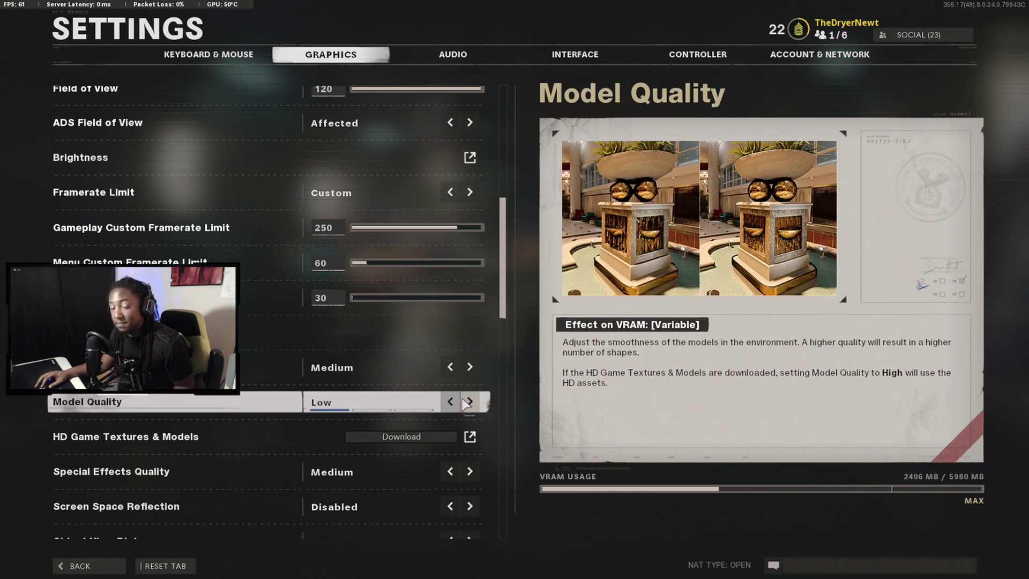
Set Object View Distance to High, leaving shadow and lighting settings on Low.
scroll(469, 404, down, 2)
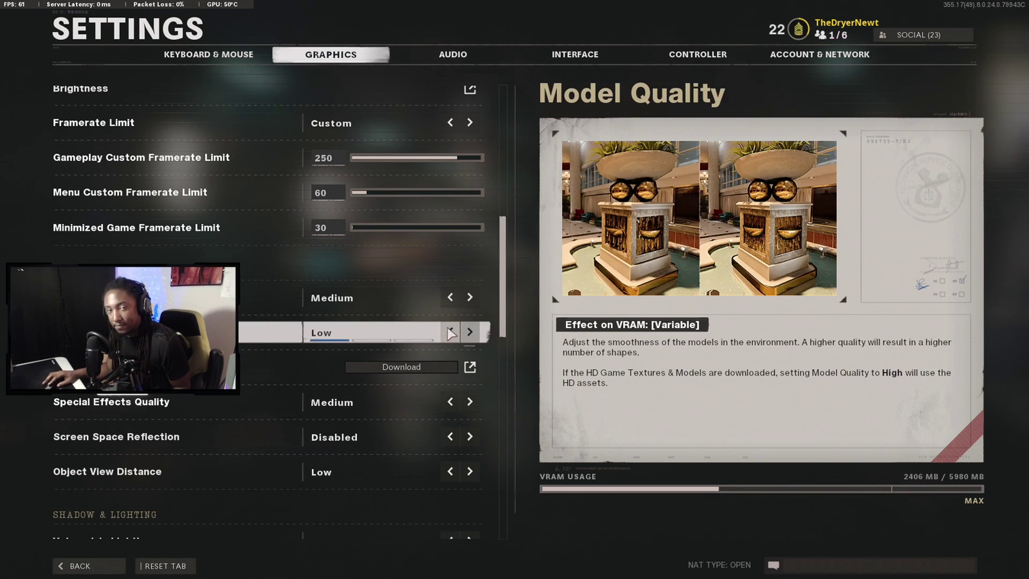
scroll(393, 440, down, 2)
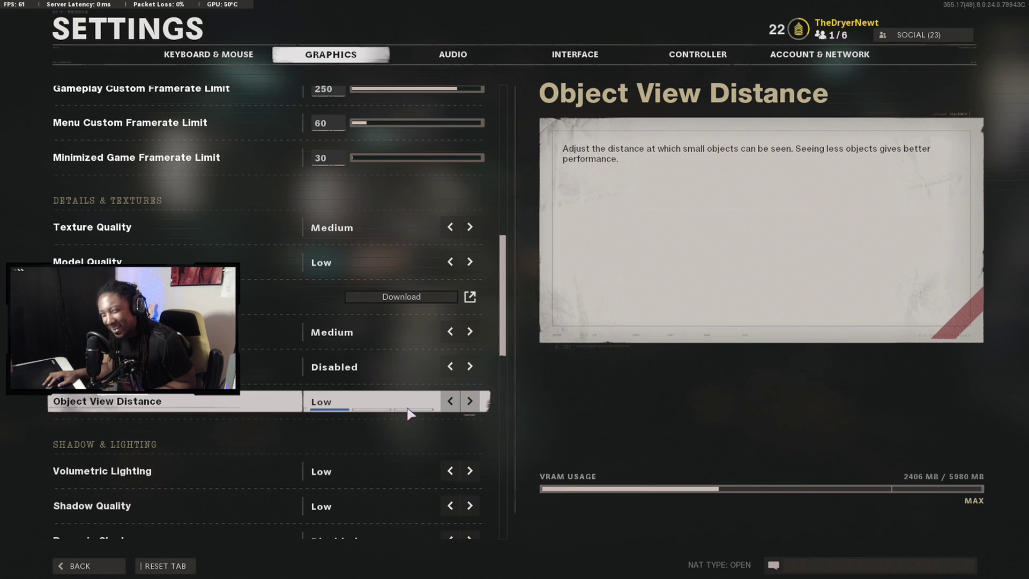
click(467, 408)
click(468, 407)
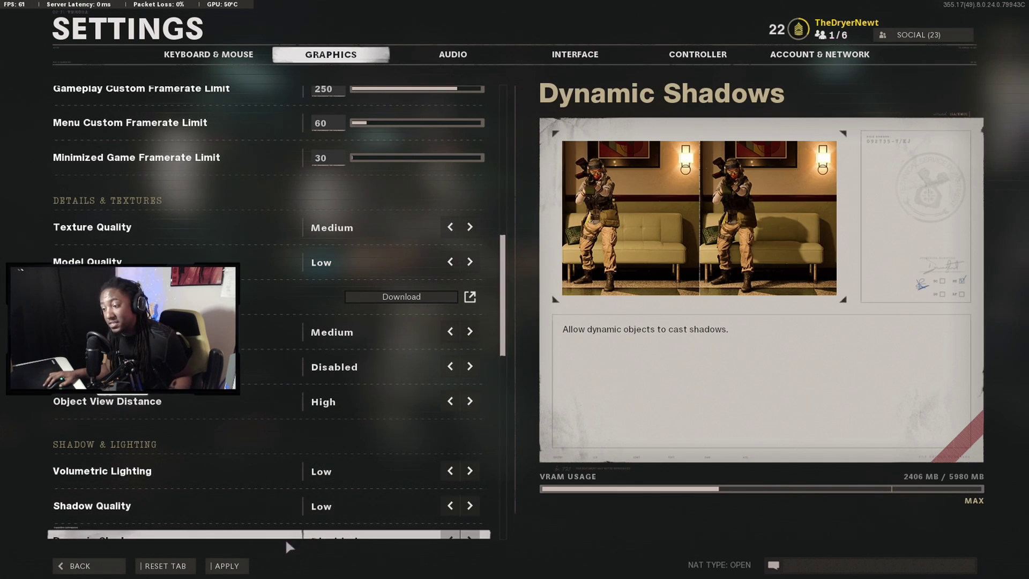
click(442, 403)
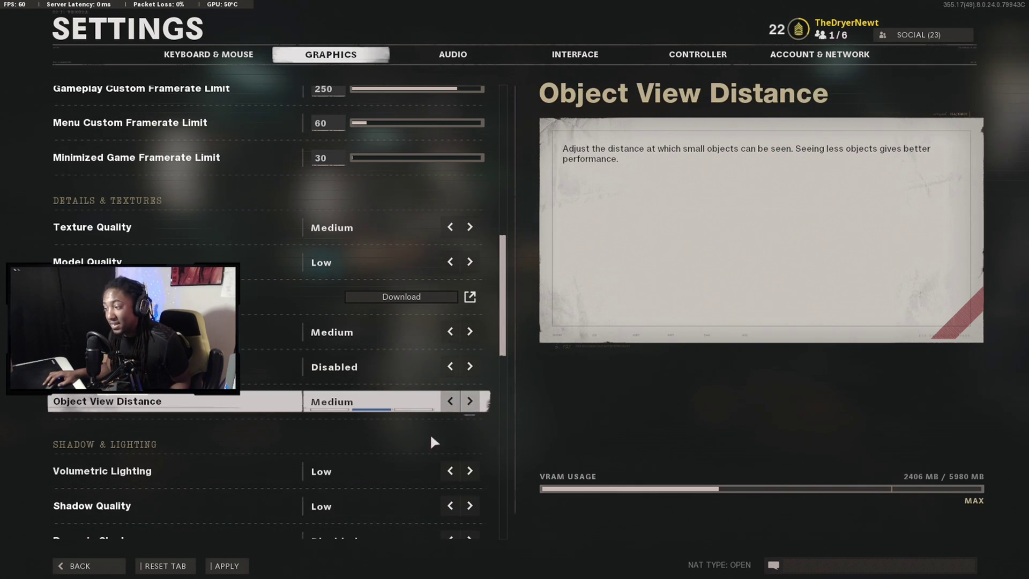
key(Right)
scroll(409, 469, down, 1)
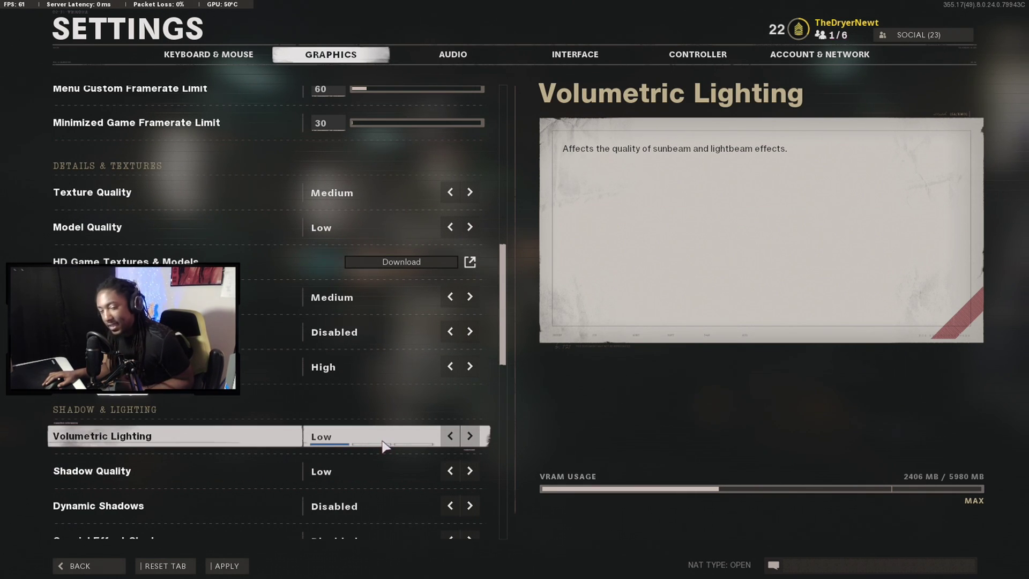
scroll(386, 446, down, 1)
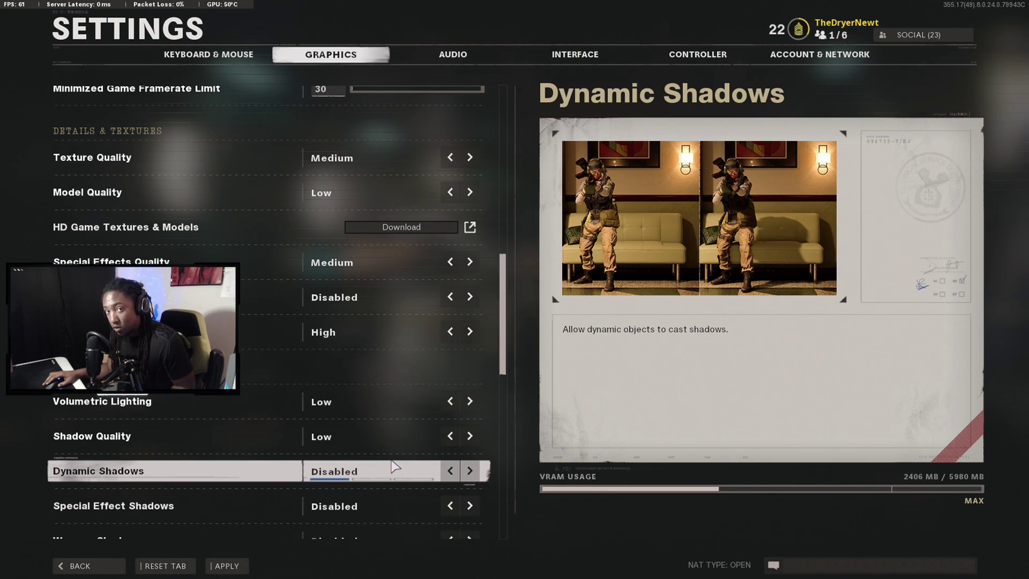
scroll(412, 477, down, 1)
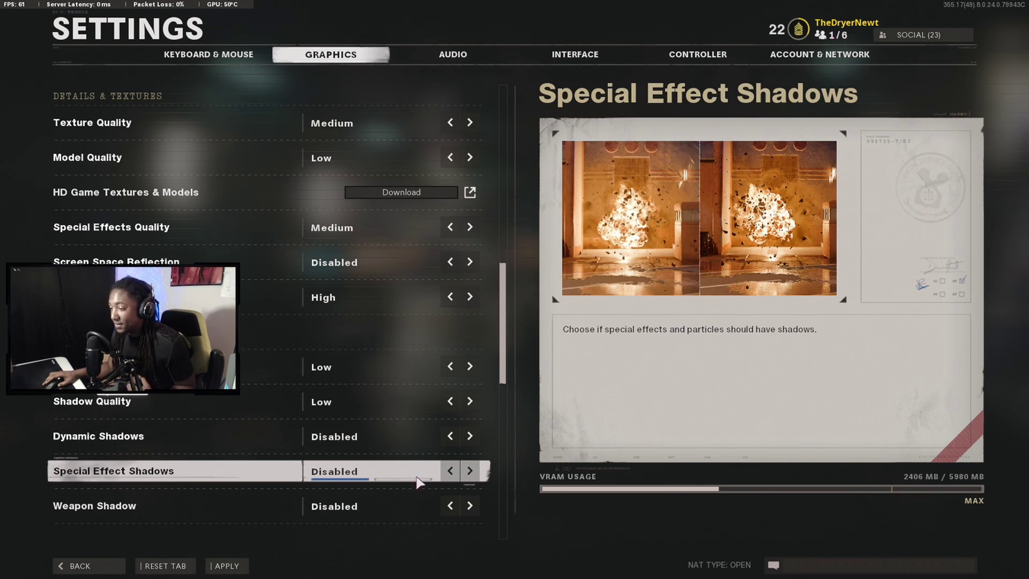
scroll(422, 477, down, 1)
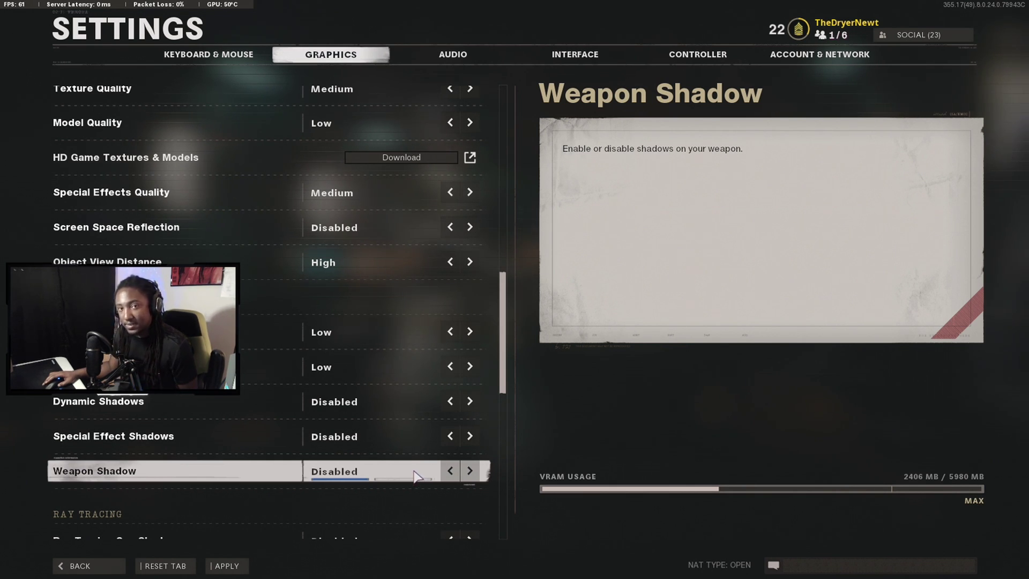
scroll(412, 479, down, 6)
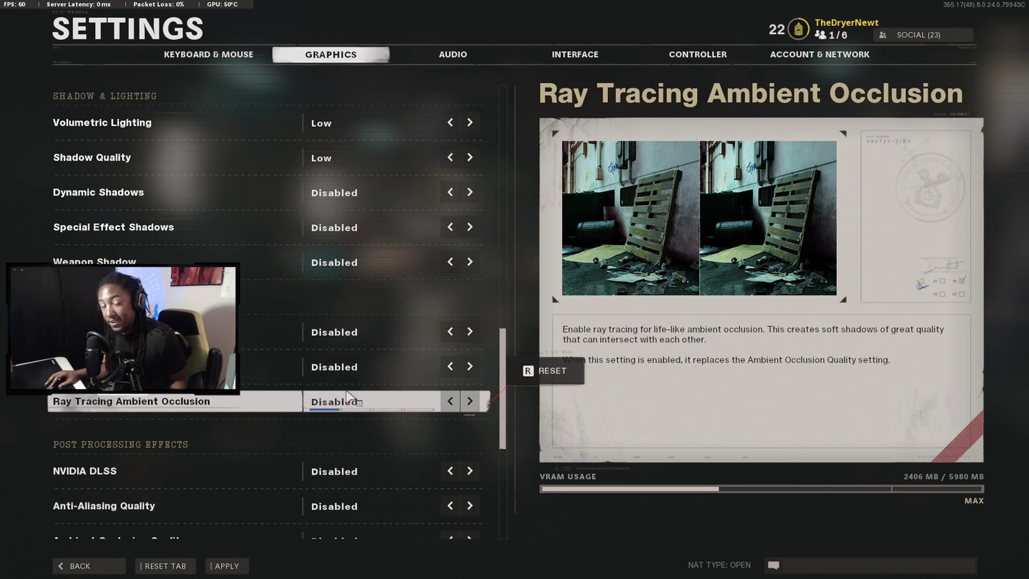
Set Anti-Aliasing Quality to Lowest, keeping DLSS, Ambient Occlusion and Motion Blur disabled.
scroll(440, 485, down, 1)
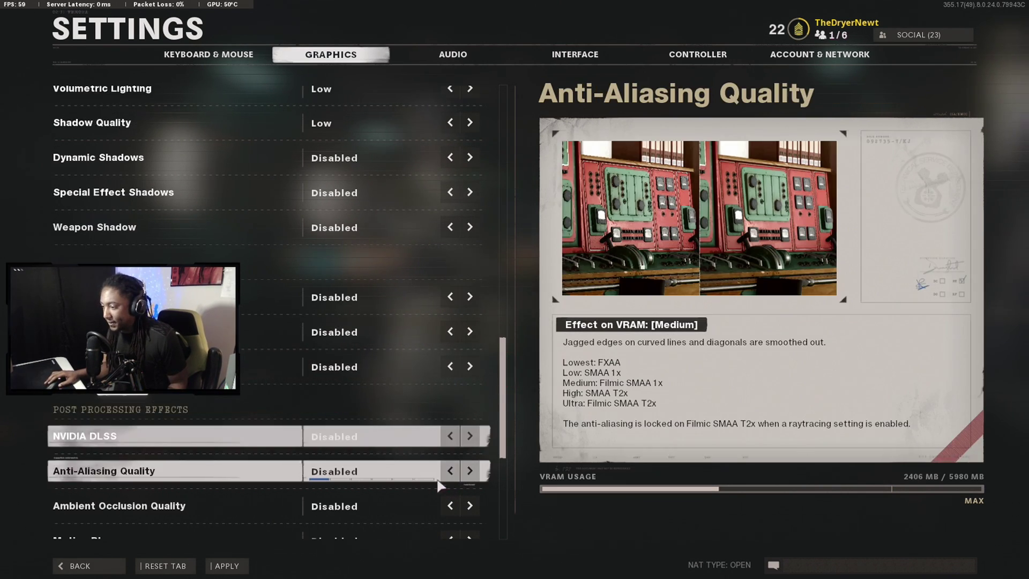
scroll(333, 416, down, 1)
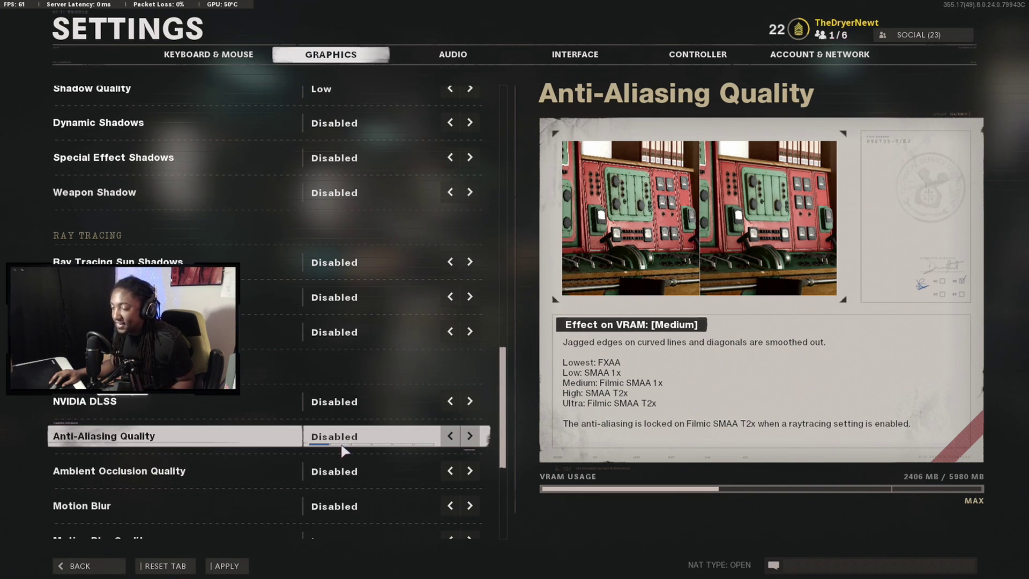
click(470, 437)
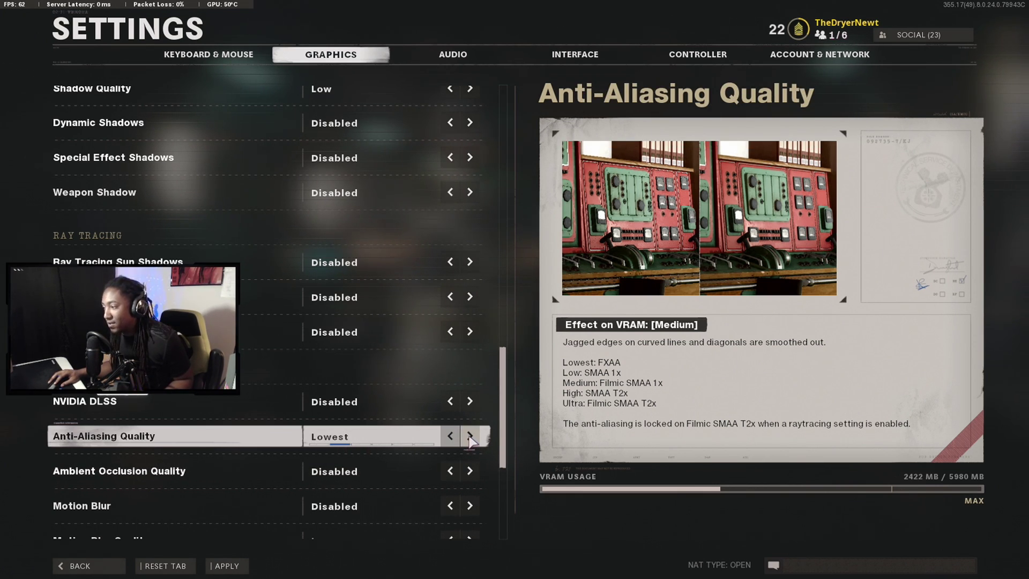
click(470, 437)
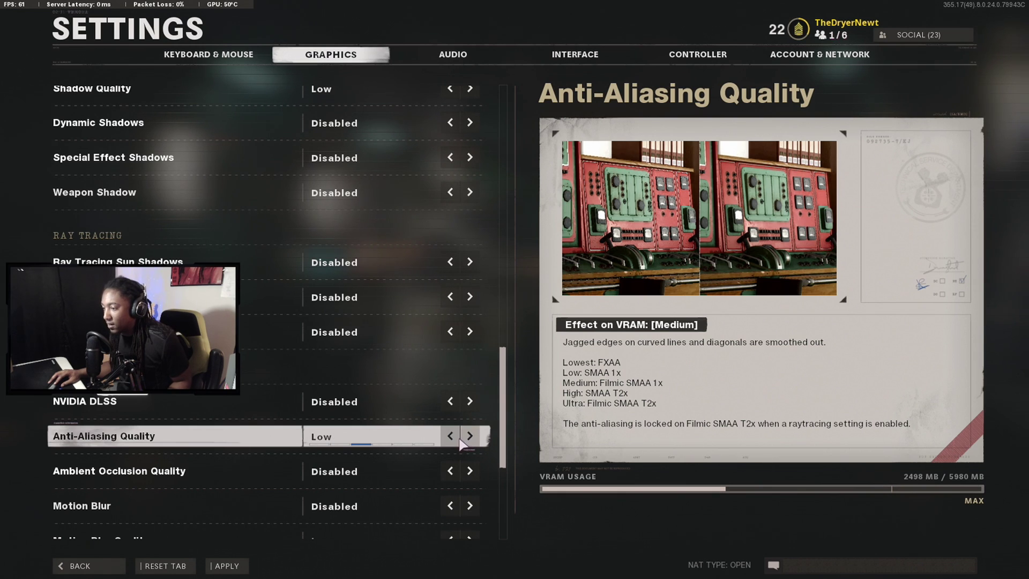
click(455, 439)
click(454, 439)
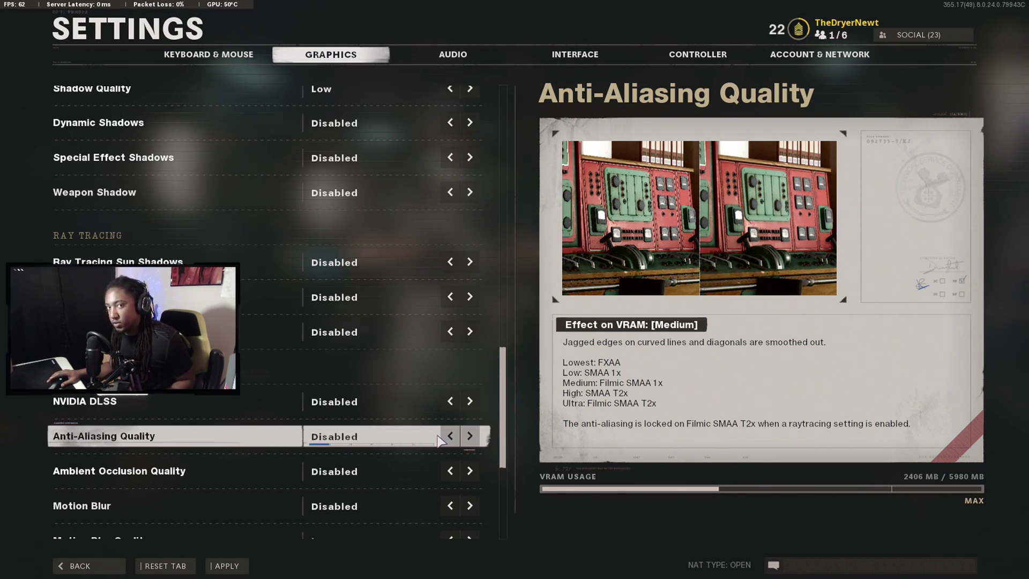
click(469, 438)
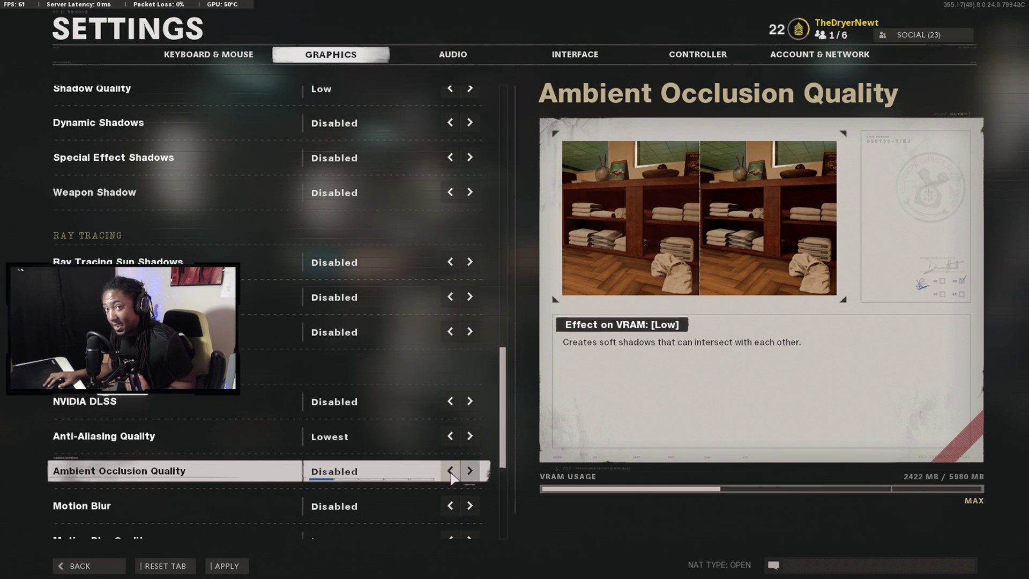
scroll(459, 474, down, 2)
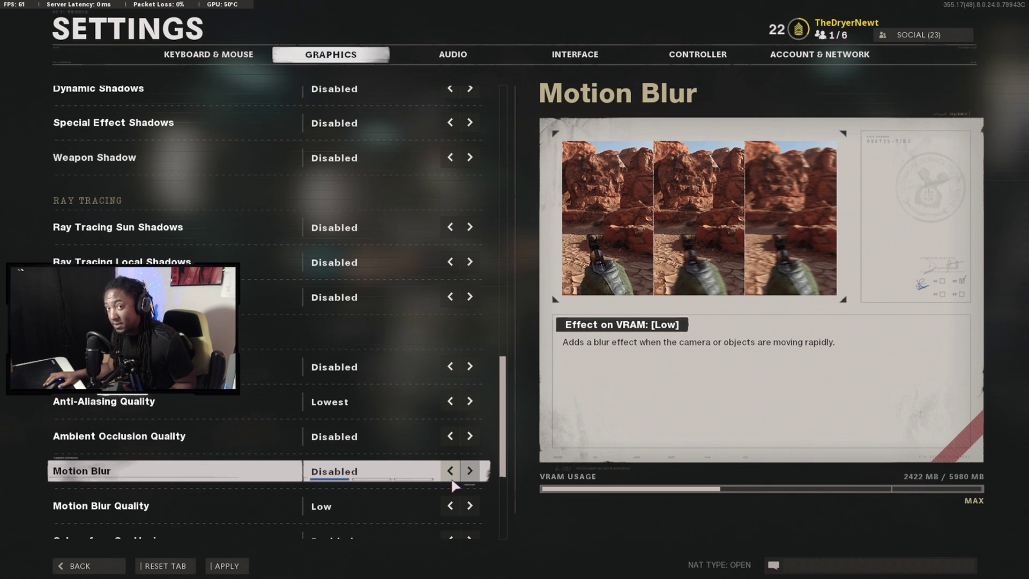
scroll(451, 480, down, 1)
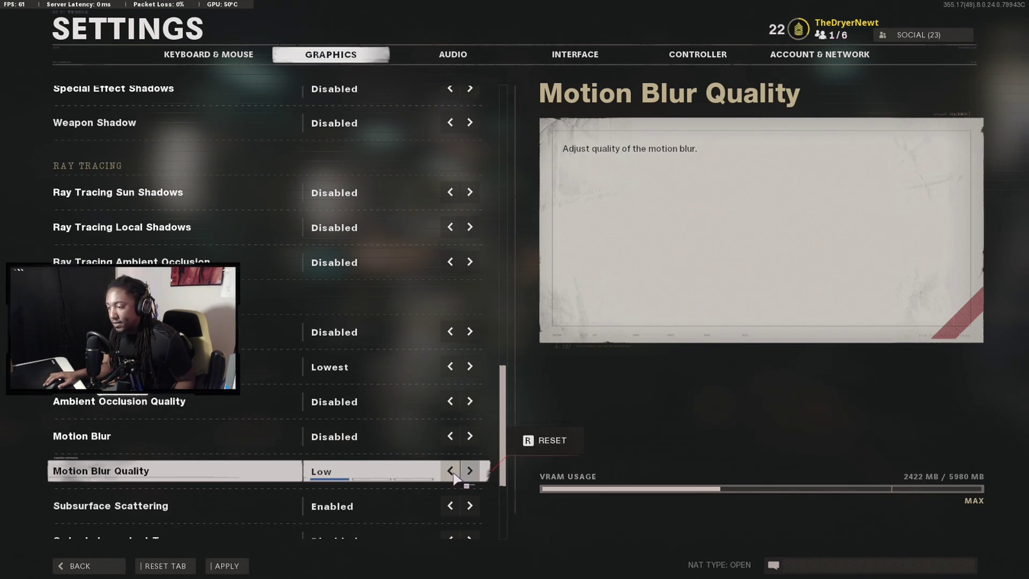
scroll(457, 480, down, 1)
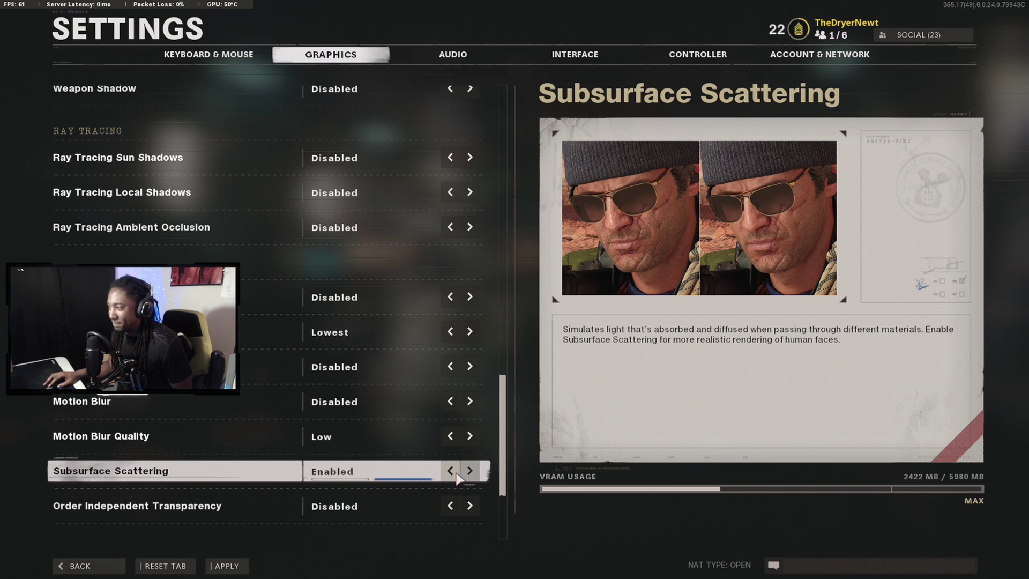
click(462, 478)
click(464, 475)
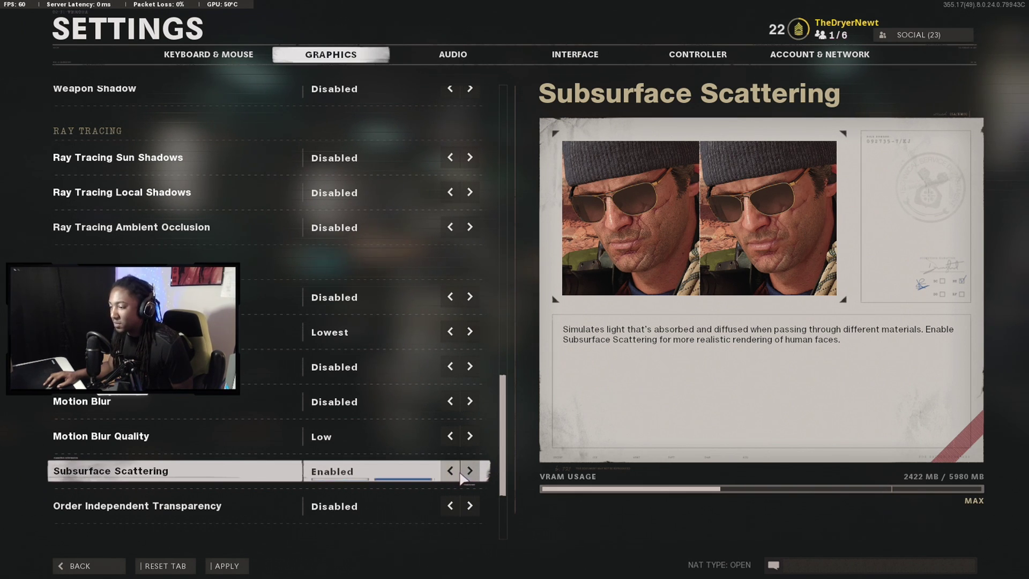
click(468, 473)
click(469, 474)
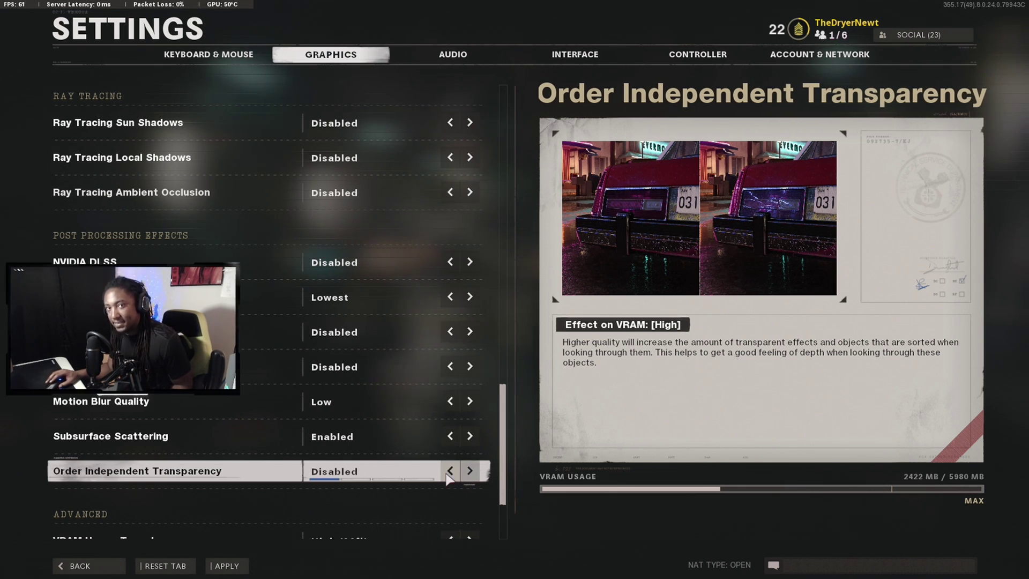
scroll(455, 484, down, 3)
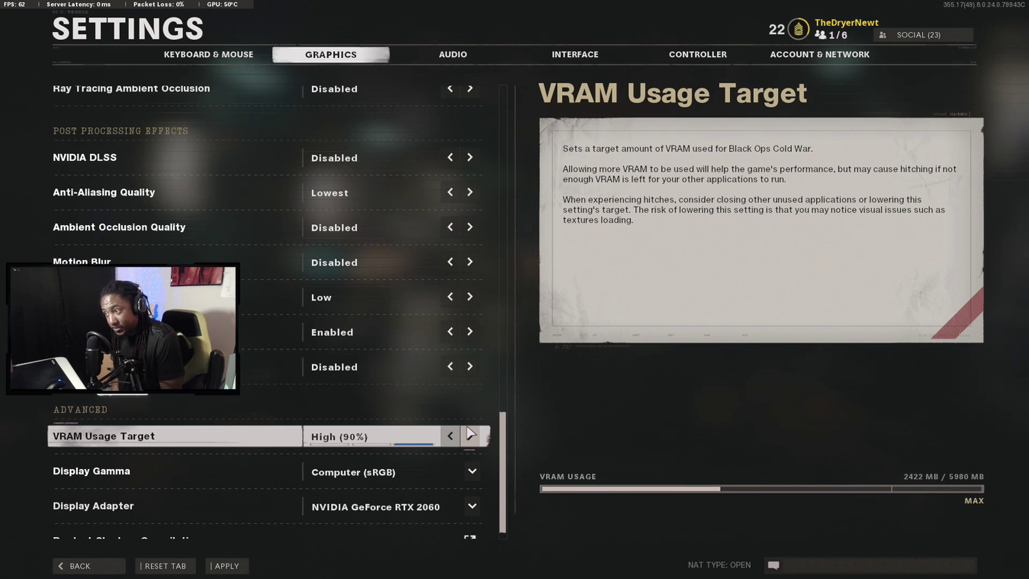
click(450, 441)
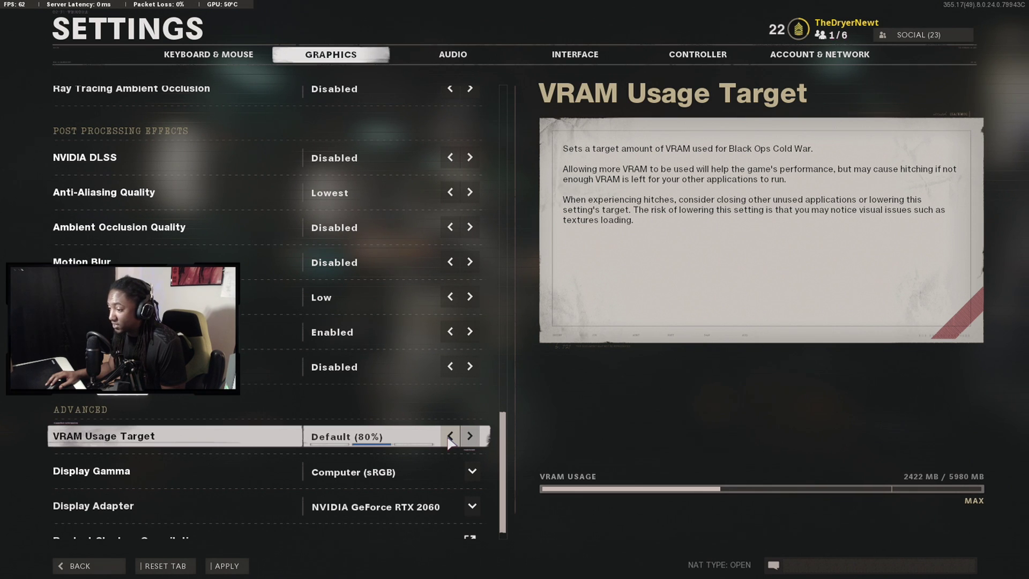
click(449, 441)
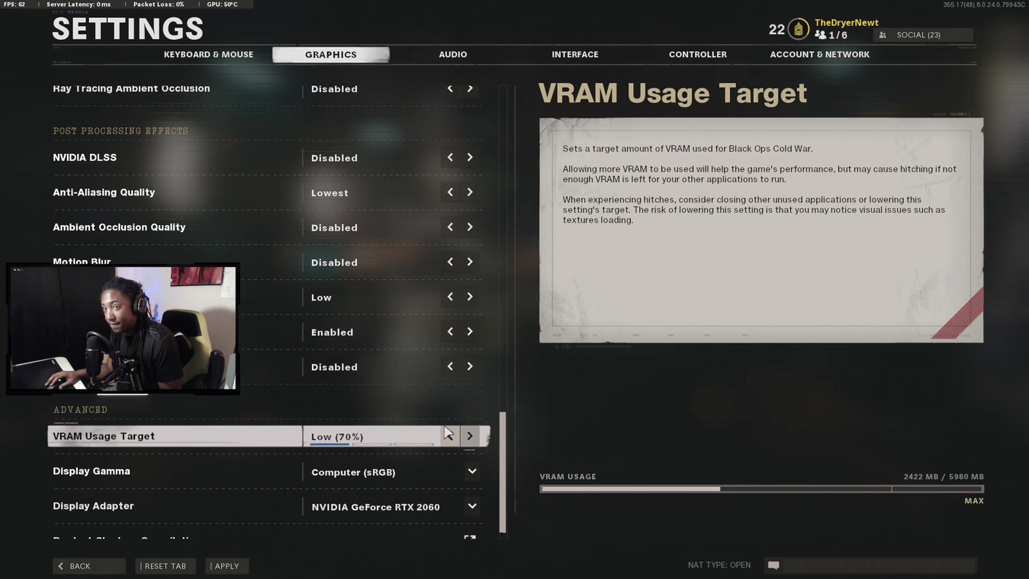
click(472, 440)
click(471, 441)
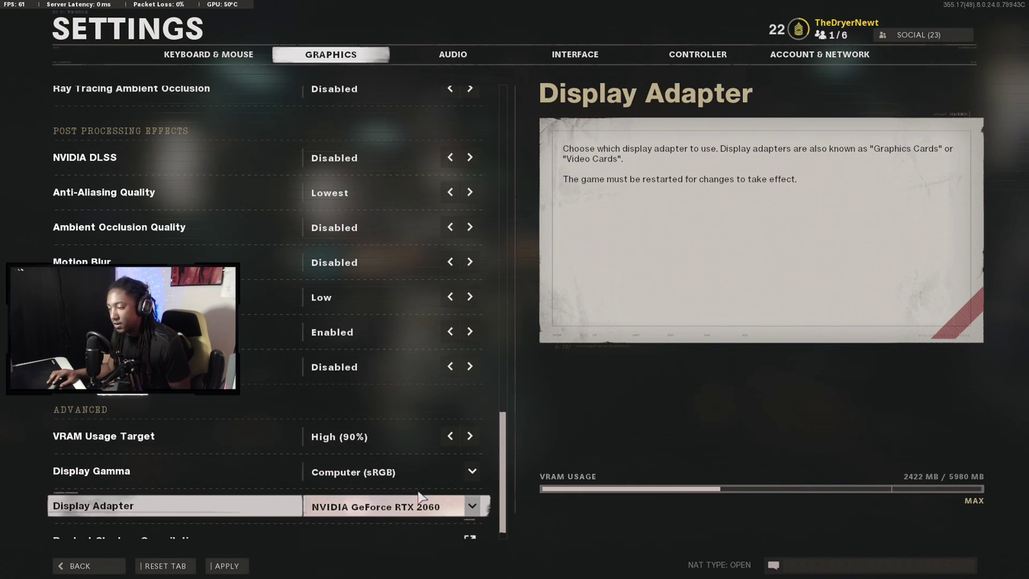
Keep NVIDIA GeForce RTX 2060 as display adapter, apply the graphics settings and return to the Multiplayer lobby.
click(408, 515)
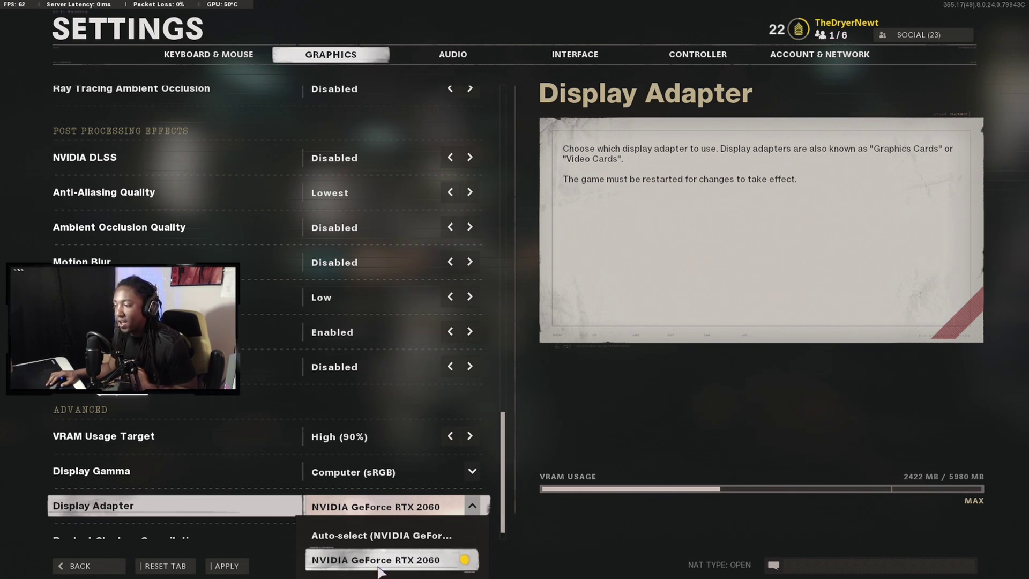
click(374, 560)
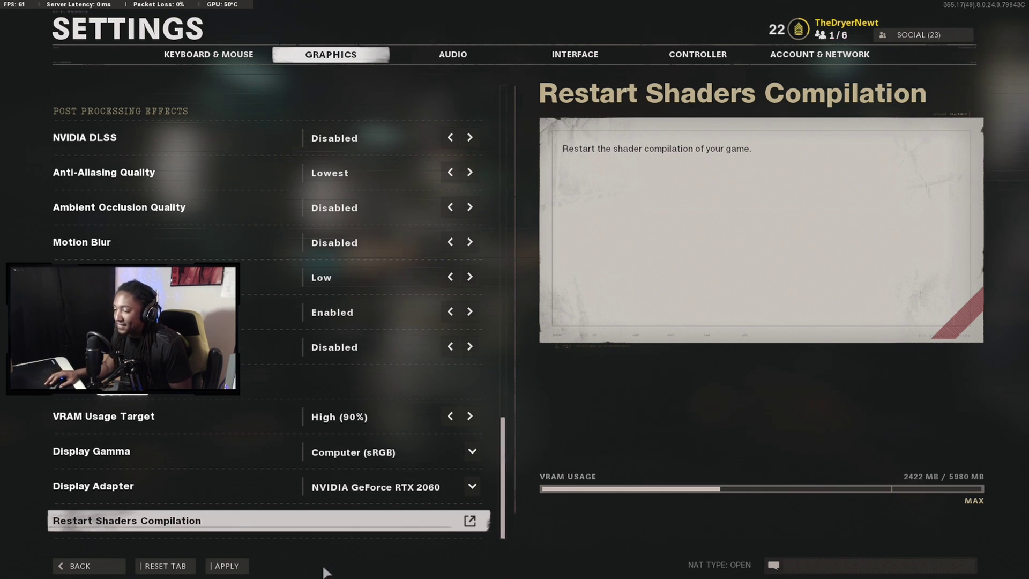
click(225, 565)
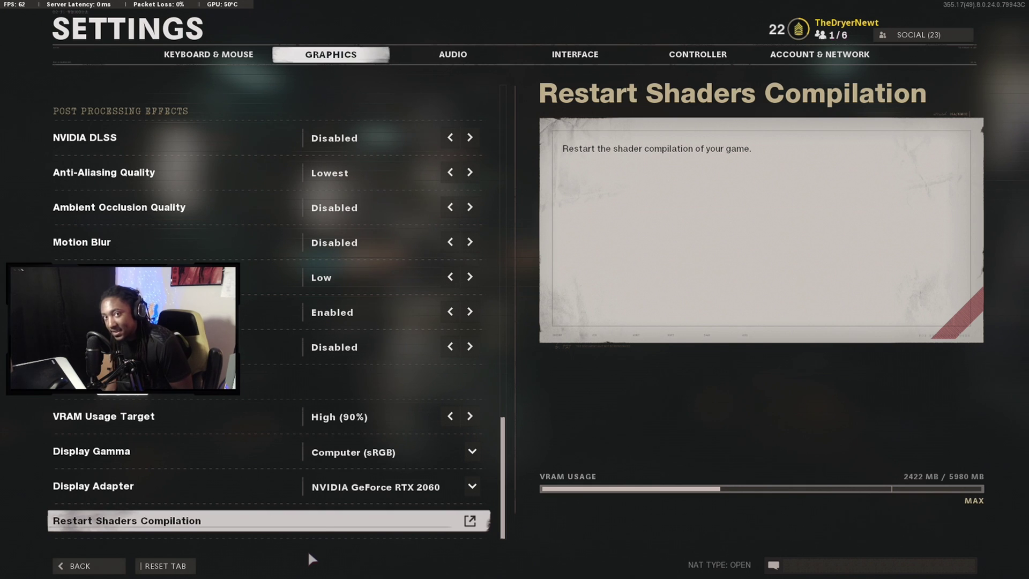
click(80, 565)
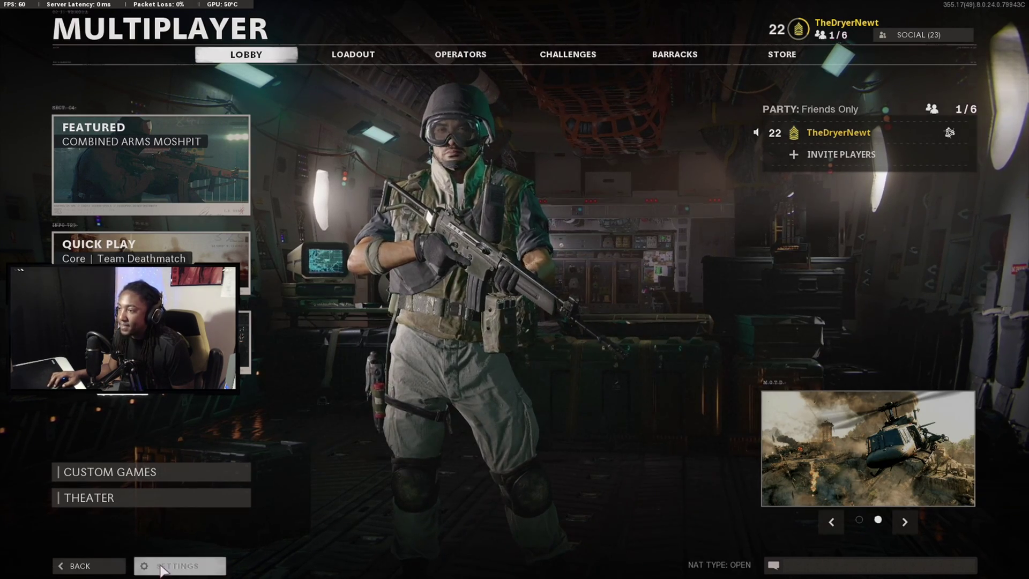
Reopen Settings on the Interface tab and bring up Telemetry, where FPS Counter and GPU Temperature are Shown.
click(177, 566)
click(575, 54)
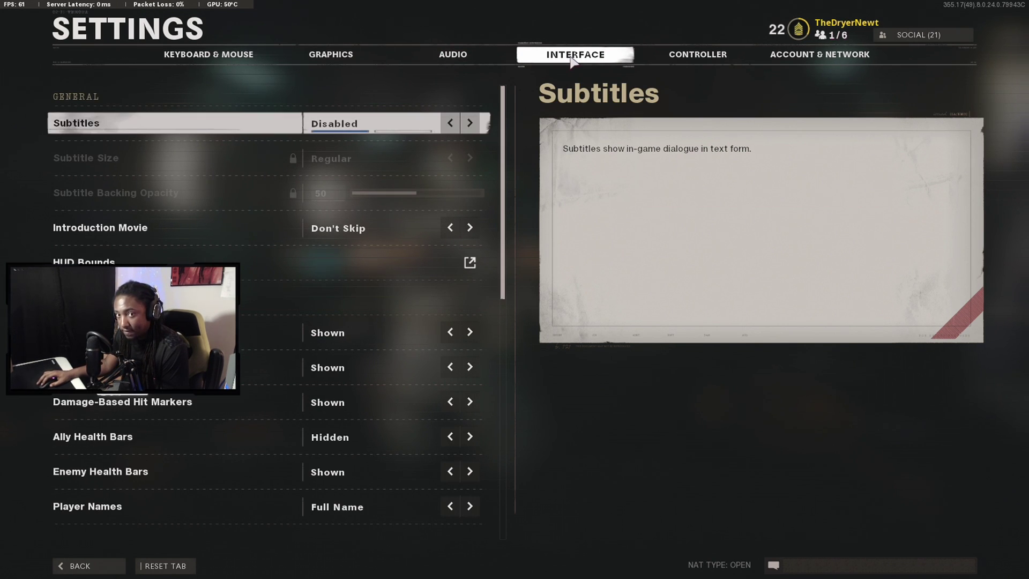
scroll(474, 308, down, 3)
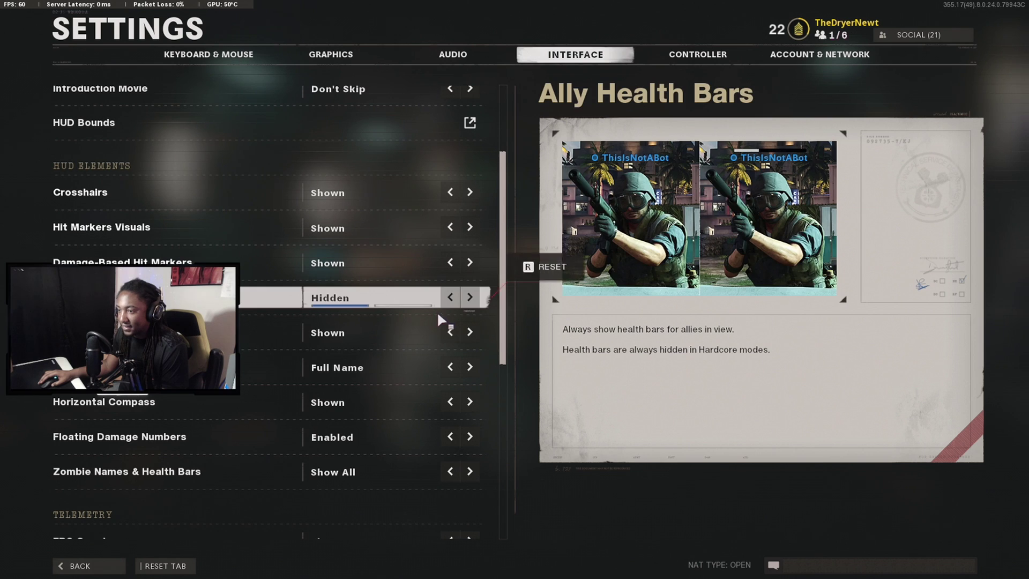
scroll(429, 389, down, 4)
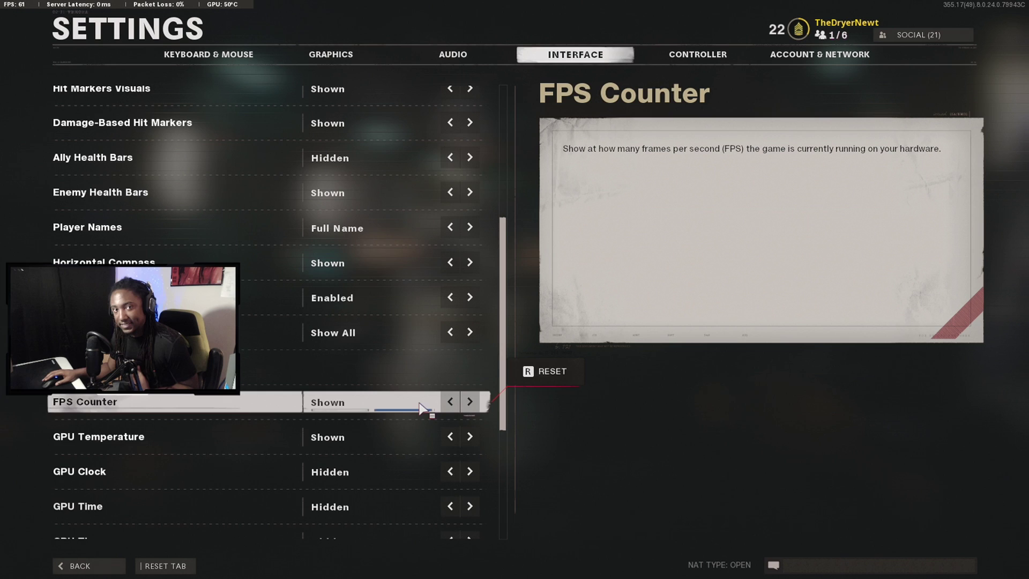
scroll(390, 429, down, 3)
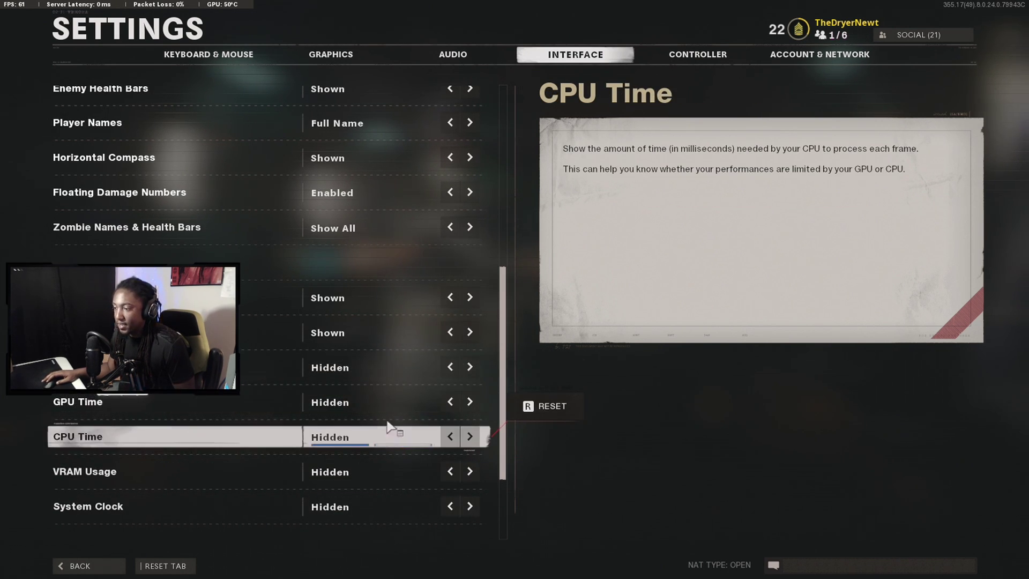
scroll(388, 382, down, 4)
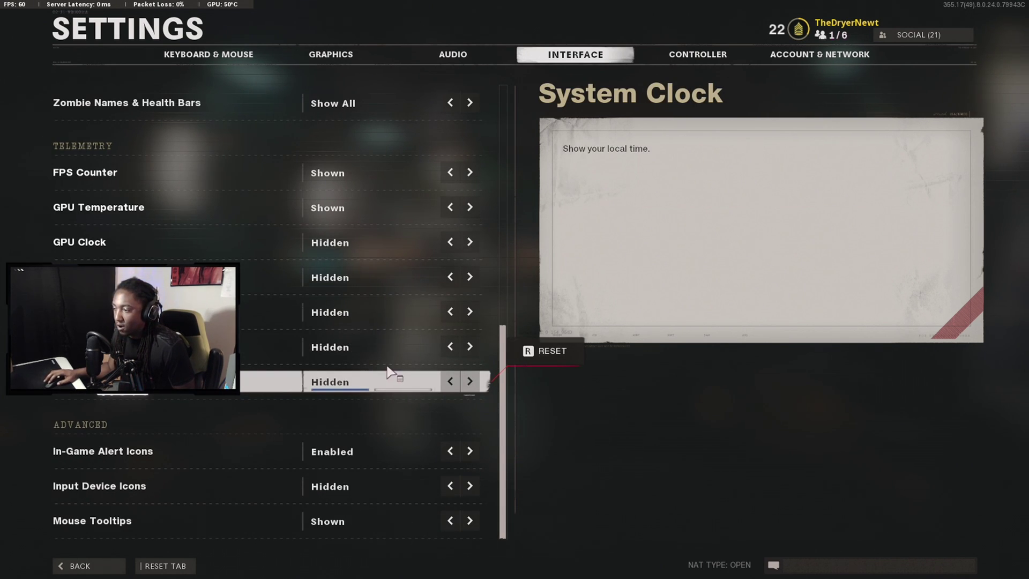
scroll(375, 229, up, 1)
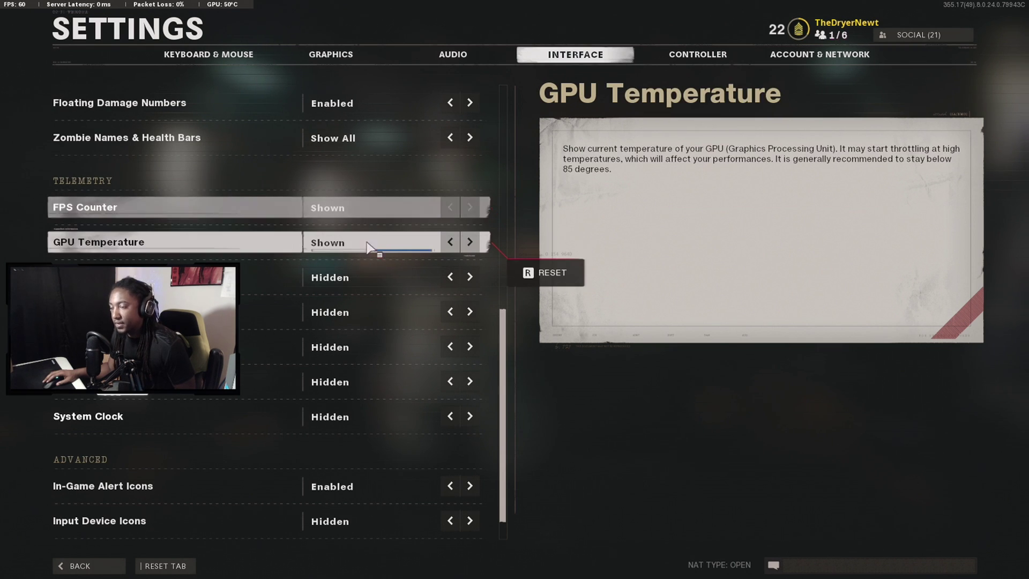